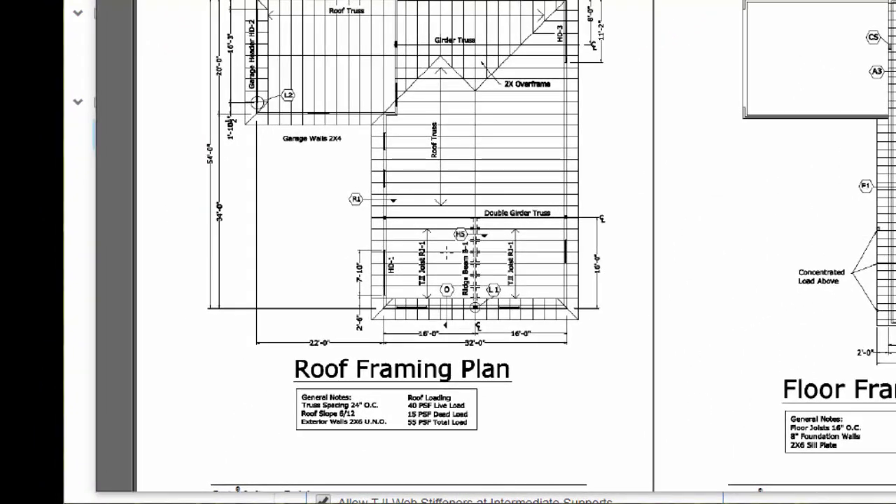
- Draw red strokes over both RJ-1 joist spans, then over ridge beam B-1 and the HD-1 header
left_click_drag(371, 240, 457, 241)
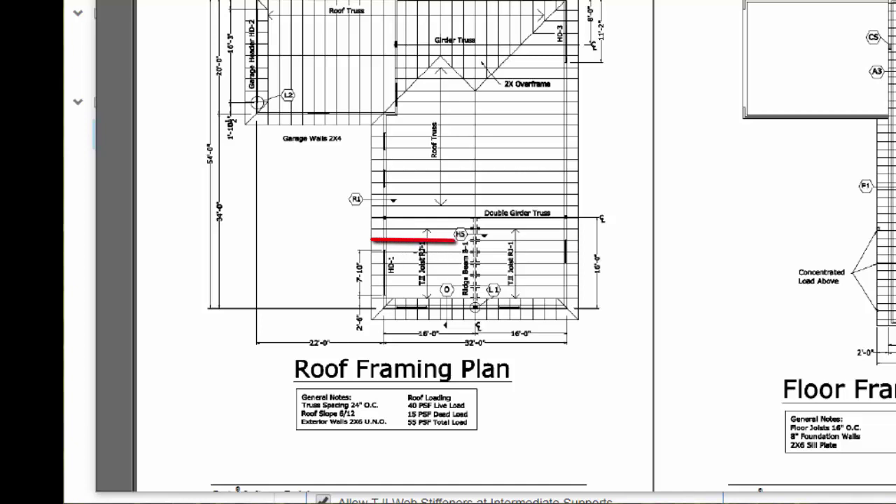
left_click_drag(582, 240, 483, 241)
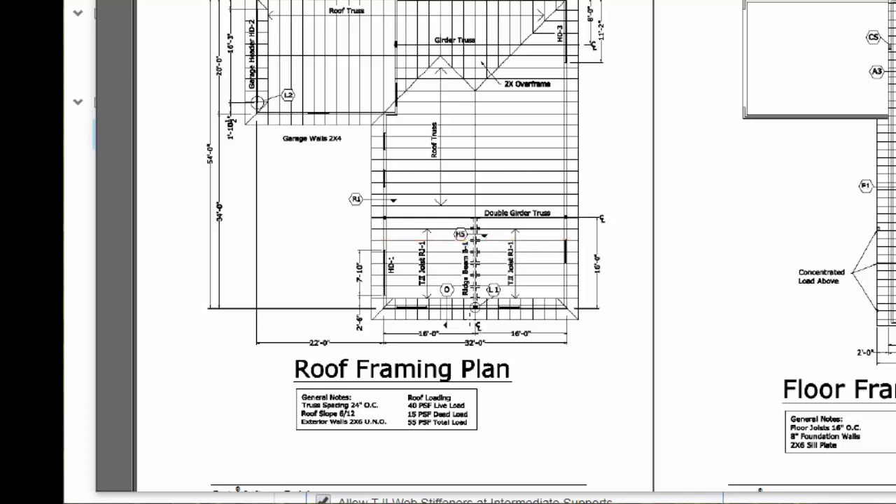
left_click_drag(474, 218, 476, 312)
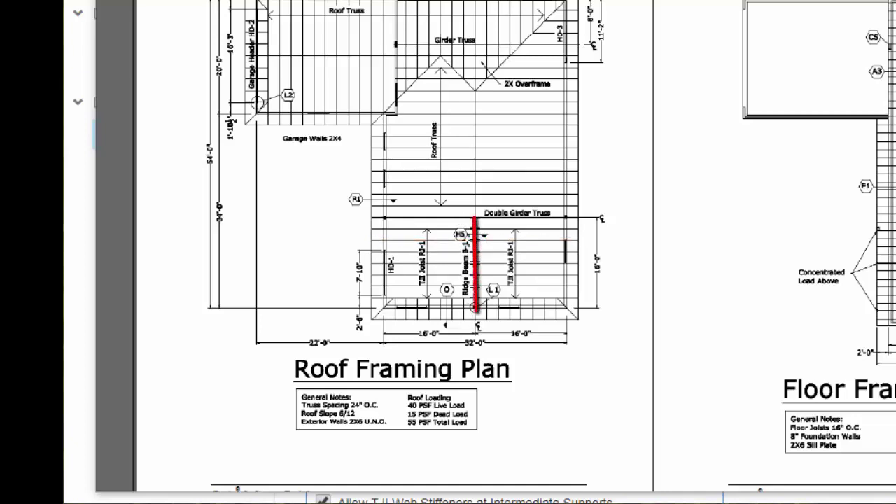
left_click_drag(385, 215, 386, 313)
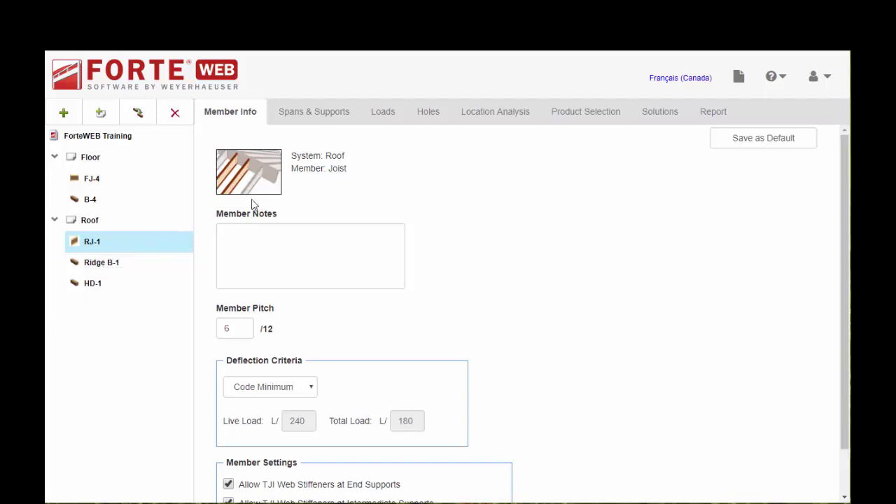
- Check RJ-1's spans and supports and its 15.0 psf dead / 40.0 psf snow load, then view its product options
left_click(304, 111)
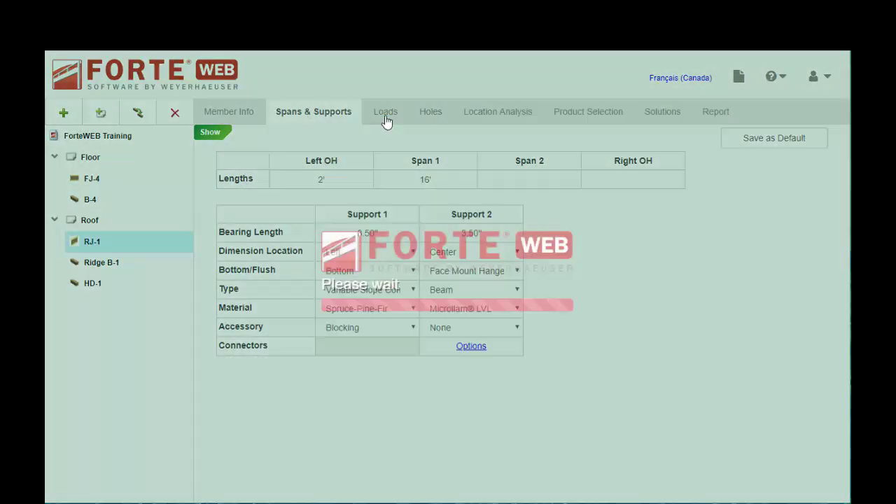
left_click(386, 113)
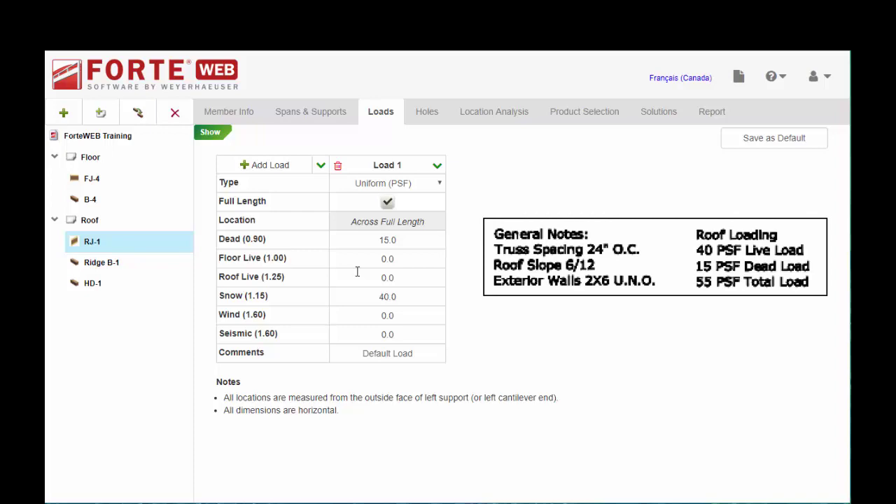
left_click(600, 125)
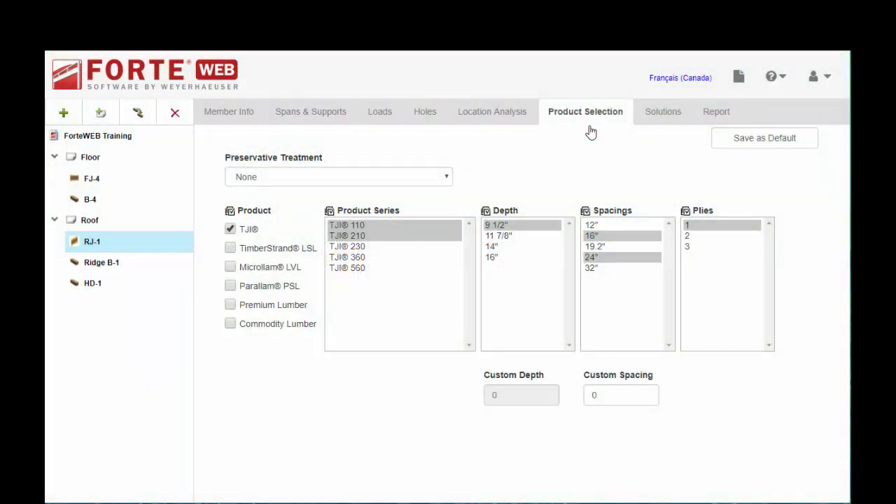
- Choose 9 1/2" TJI 210 at 24" OC from RJ-1's solutions, passing with moment at 99%
left_click(671, 112)
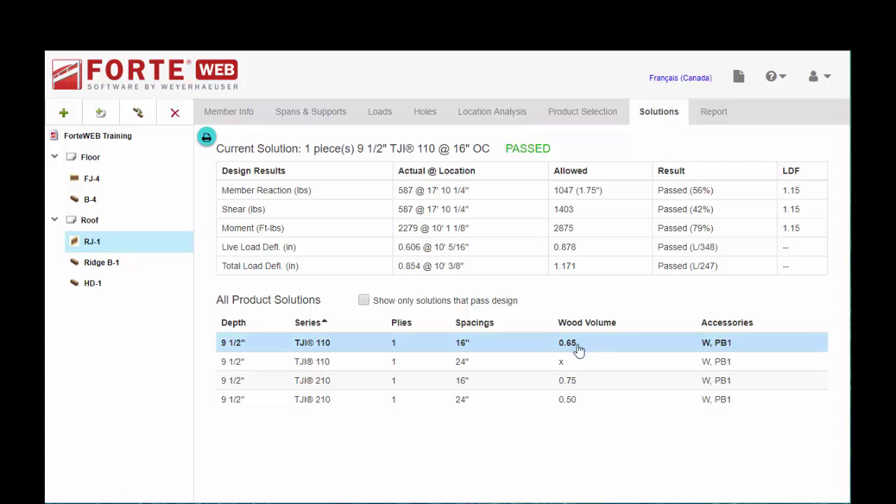
left_click(350, 401)
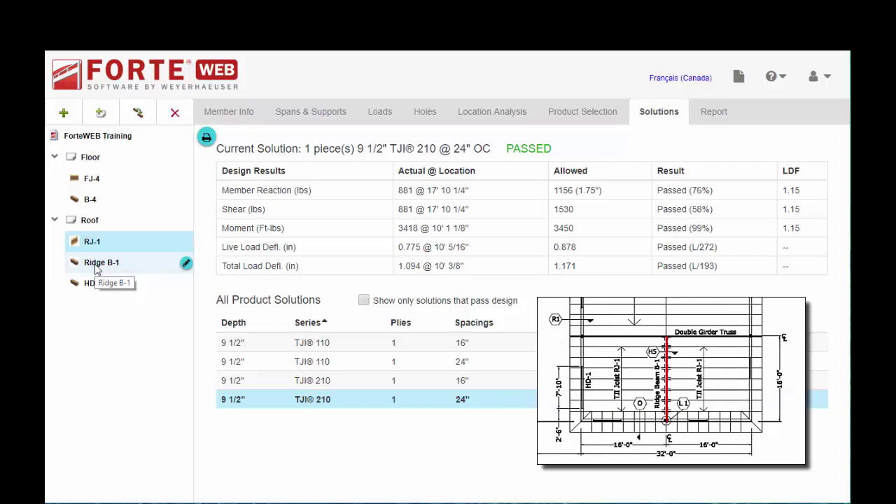
- On Ridge B-1's loads, start Link Reaction from the Add Load dropdown
left_click(98, 265)
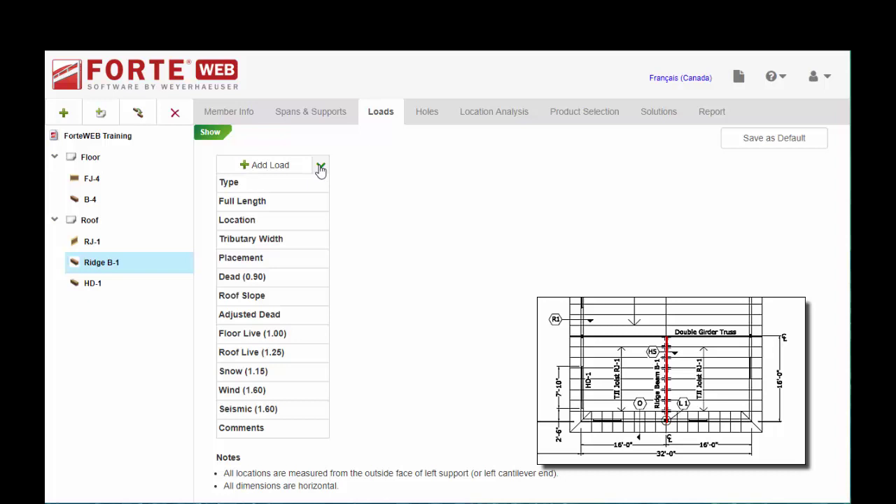
left_click(321, 168)
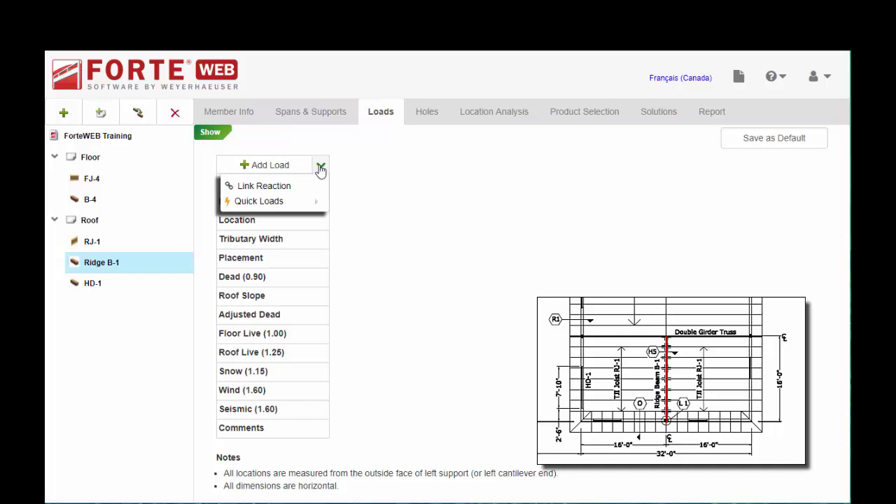
left_click(279, 186)
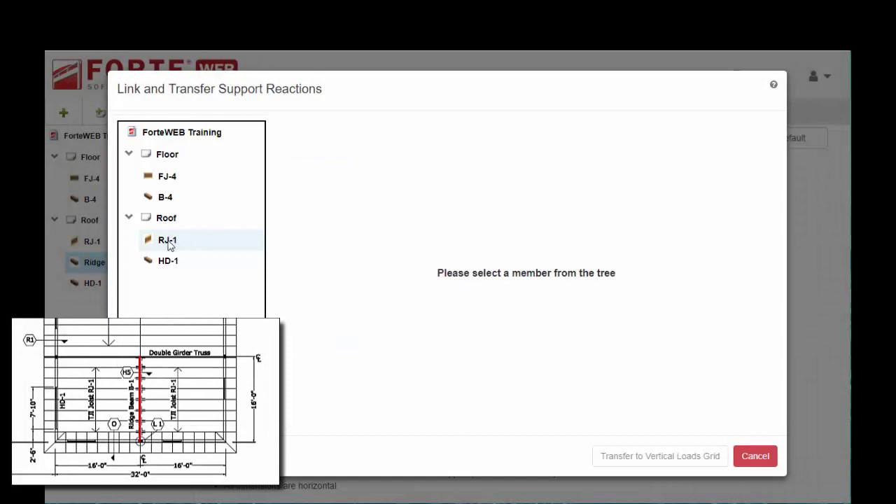
- Link RJ-1's reaction 2 as a uniform PLF load from 0 to 16', placed on the Front Side
left_click(168, 241)
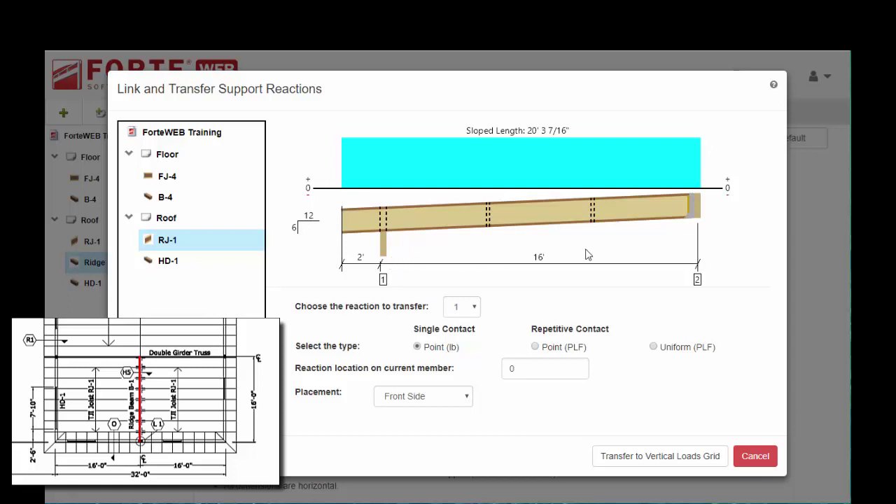
left_click(476, 308)
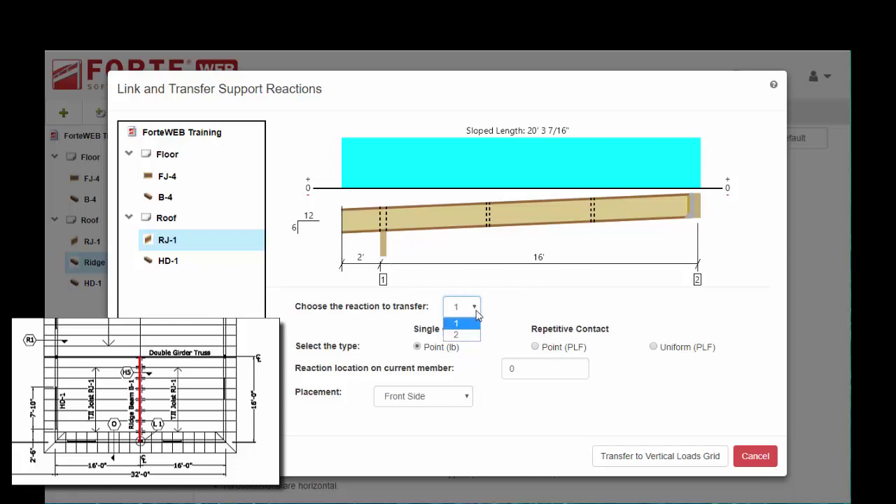
left_click(469, 336)
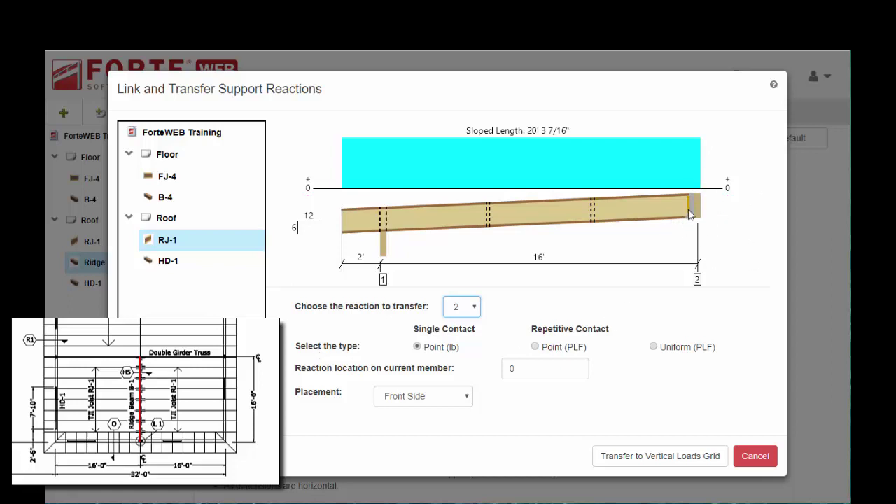
left_click(653, 347)
left_click(691, 371)
type("16.")
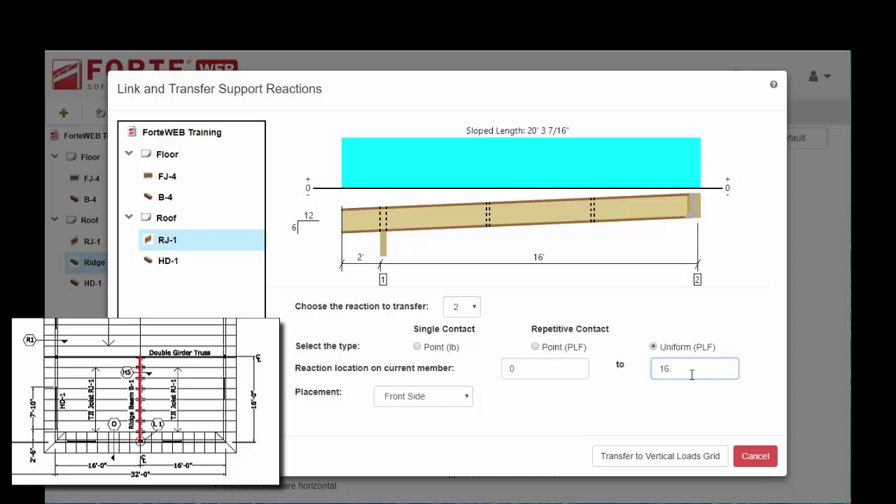
key("Tab")
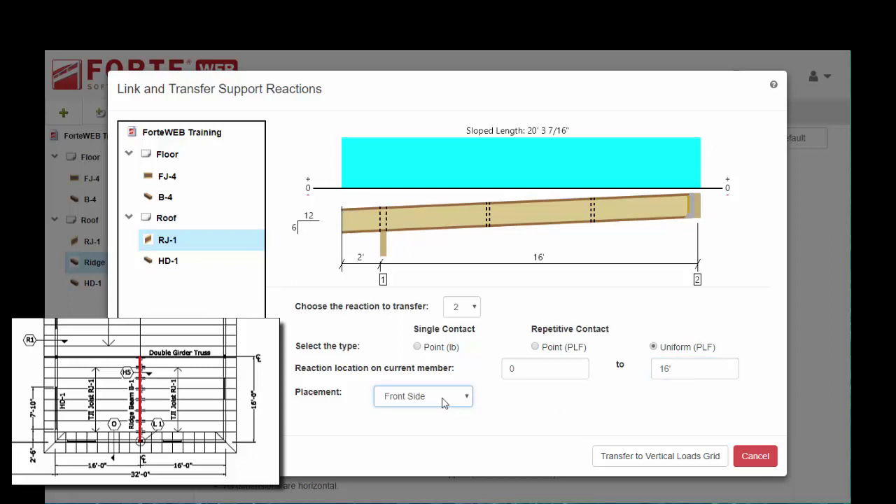
left_click(468, 398)
left_click(468, 398)
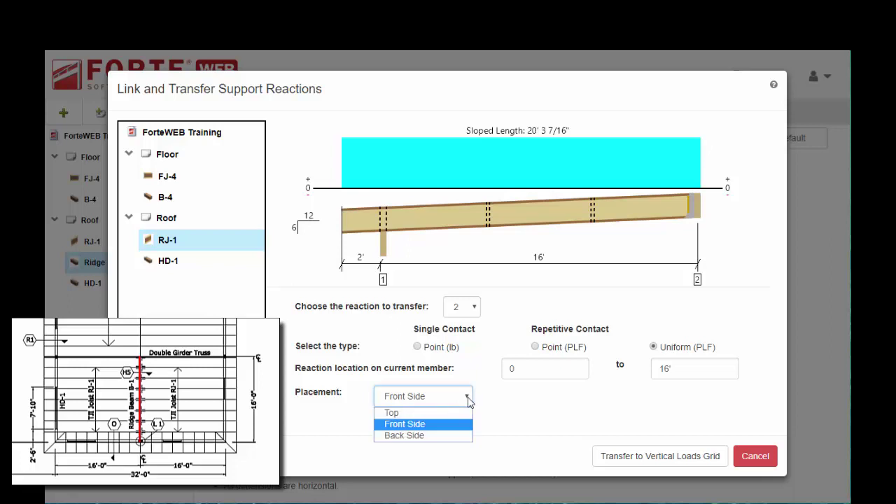
left_click(397, 425)
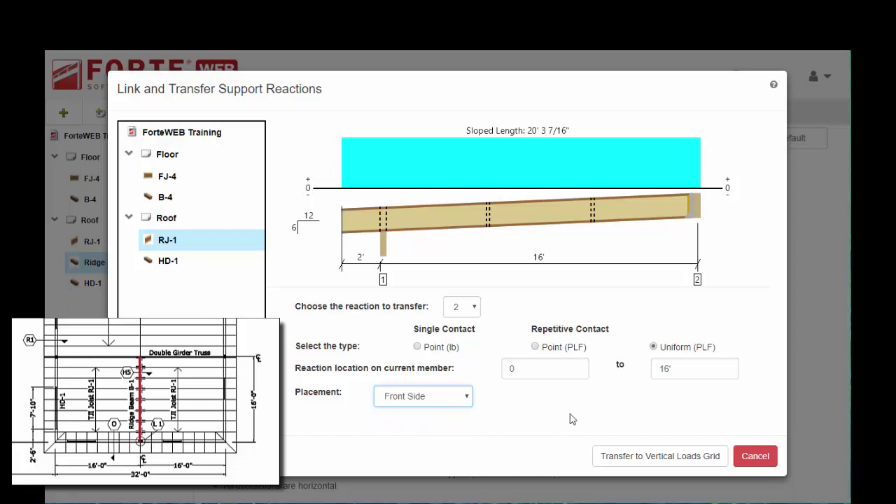
- Transfer RJ-1's reaction into Ridge B-1 as linked Load 1 (133.5 dead, 323.0 snow)
left_click(649, 457)
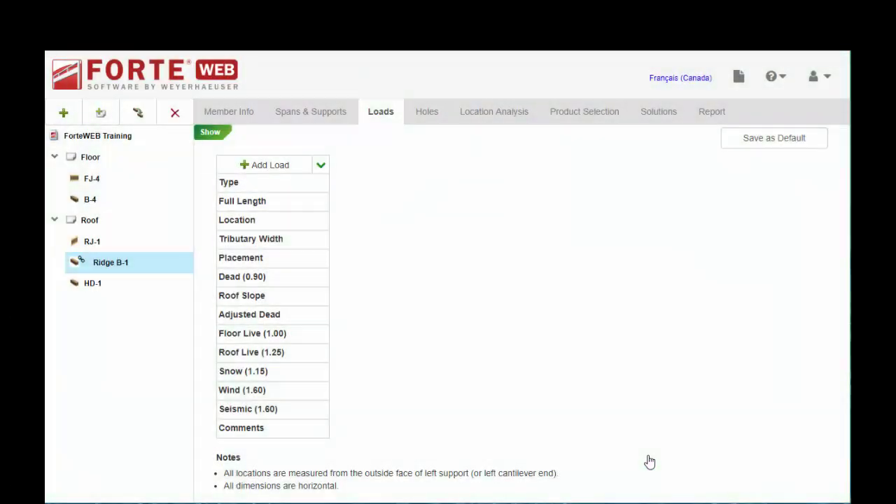
left_click(211, 134)
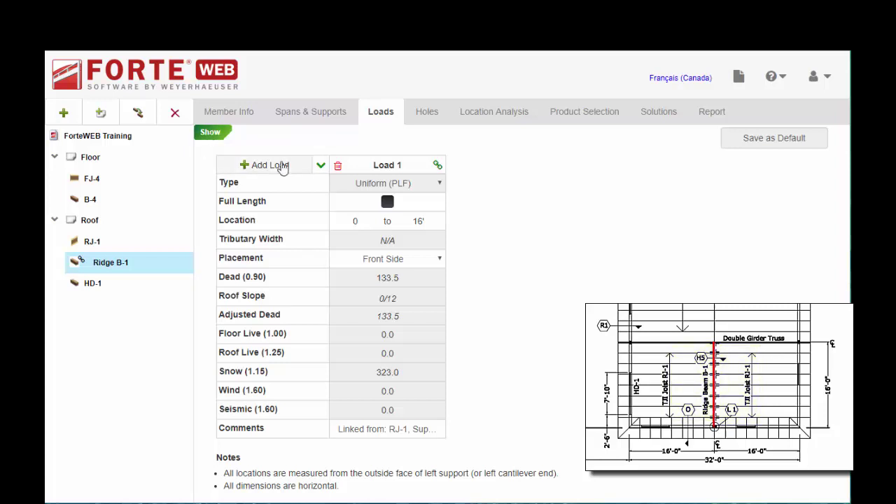
left_click(321, 167)
- Link RJ-1's reaction 2 again as a uniform load from 0 to 16', placed on the Back Side
left_click(294, 189)
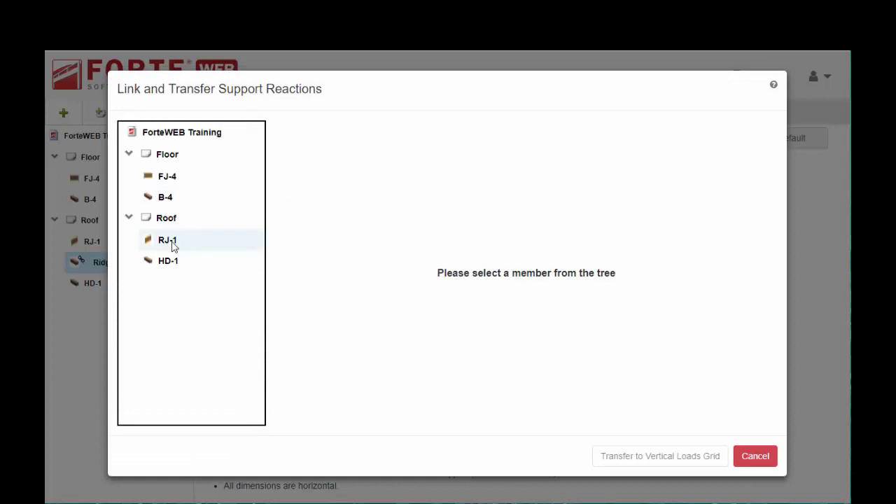
left_click(169, 247)
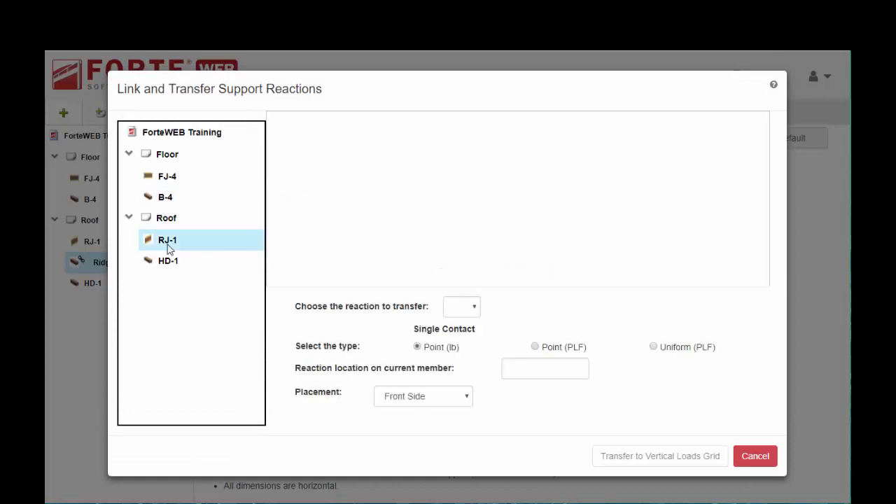
left_click(476, 309)
left_click(468, 335)
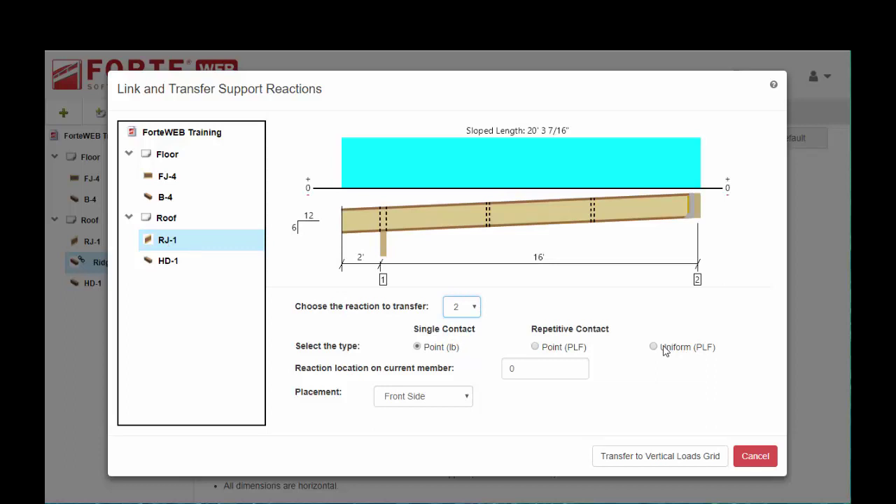
left_click(665, 348)
left_click(680, 378)
type("16'")
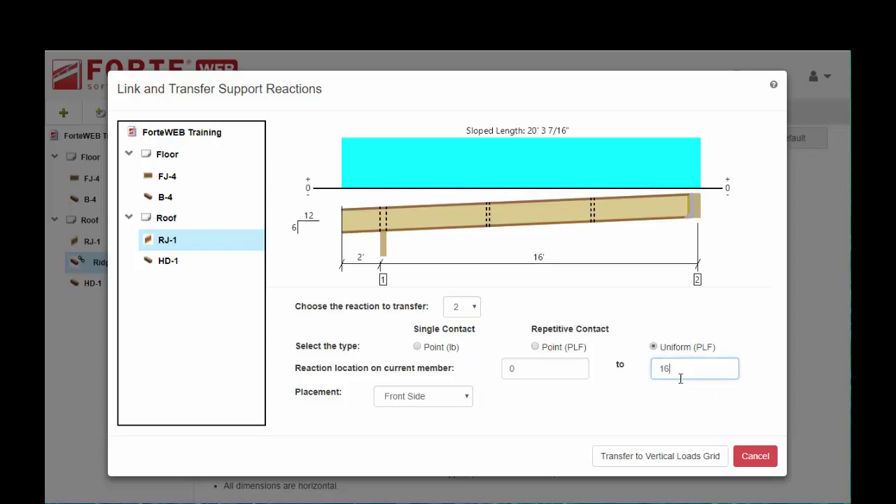
left_click(458, 396)
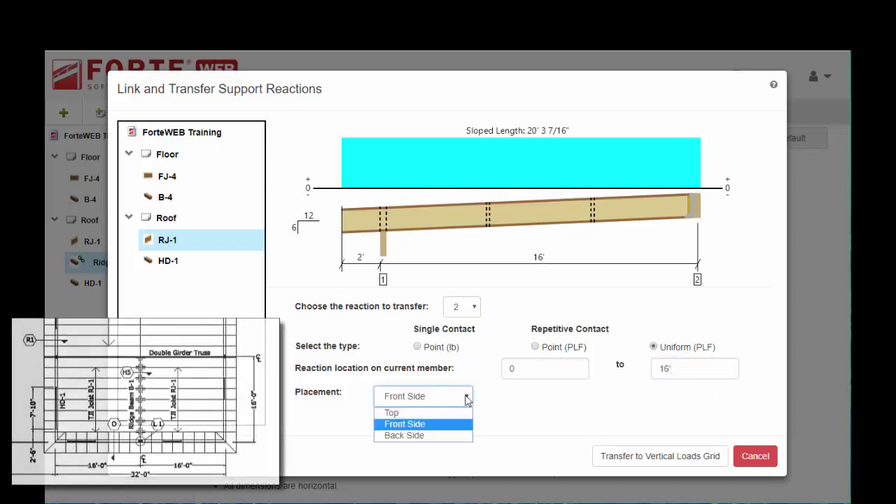
left_click(441, 439)
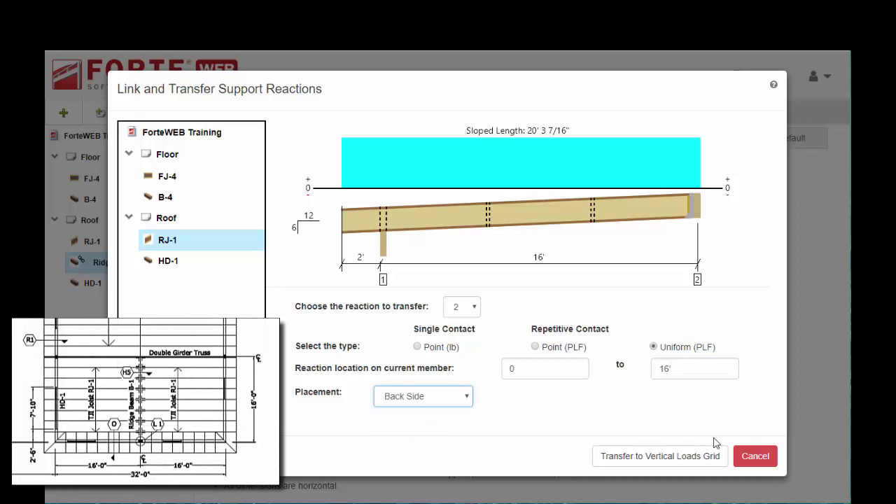
- Transfer the back-side reaction to Ridge B-1 as Load 2, then move to floor joist FJ-4's loads
left_click(686, 466)
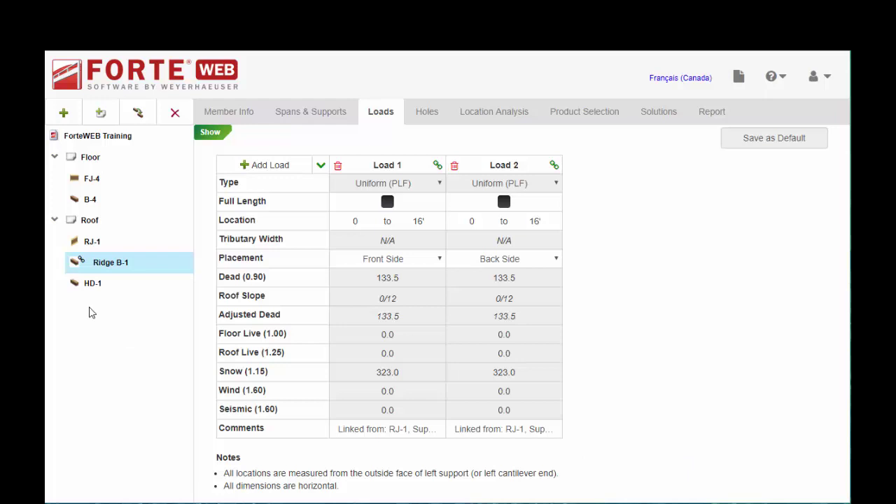
left_click(92, 178)
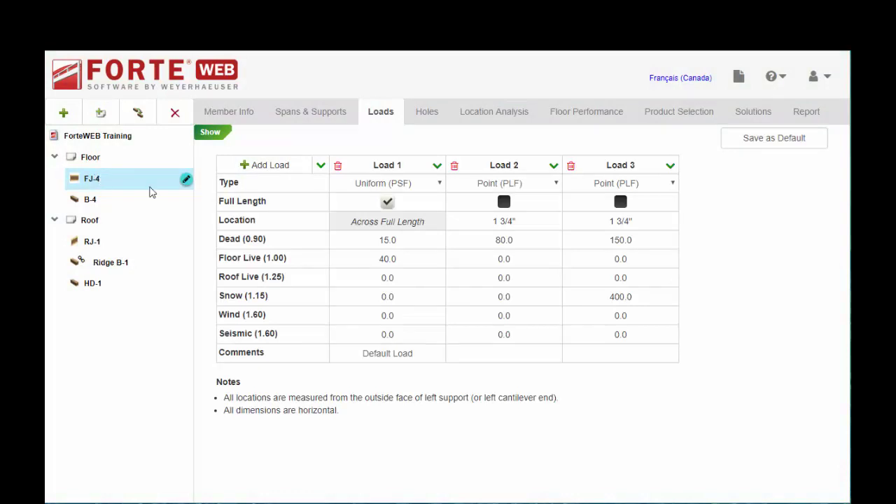
left_click(321, 168)
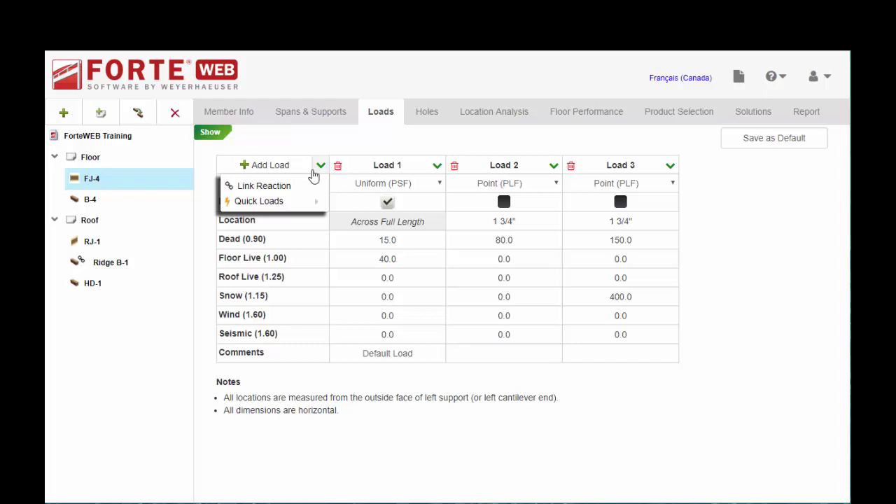
- Link RJ-1's reaction 1 to FJ-4 as a repetitive point load at 1 3/4", placed on Top
left_click(282, 186)
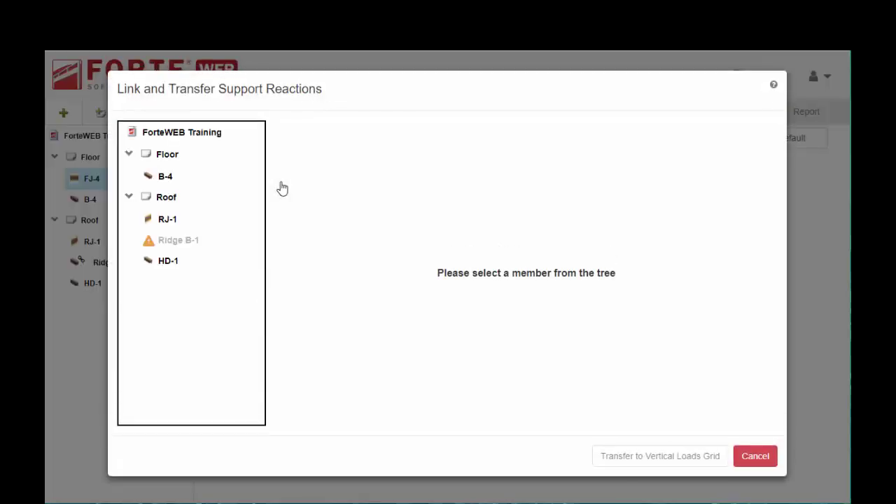
left_click(178, 222)
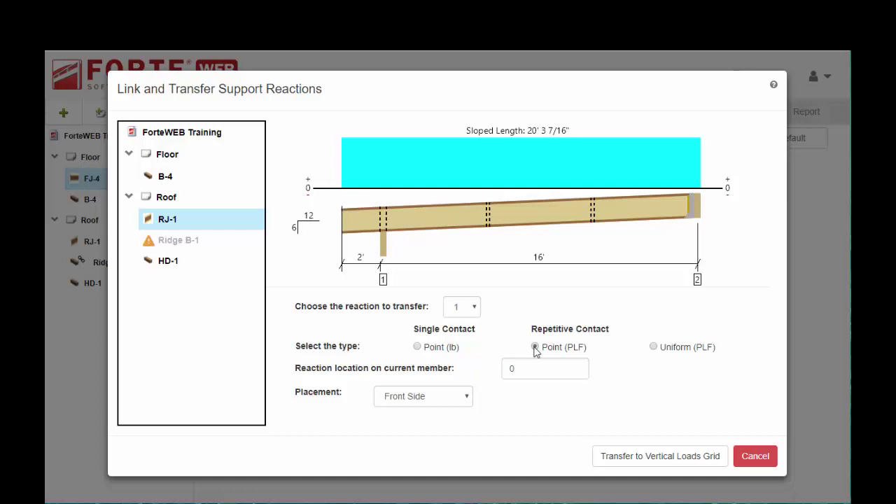
left_click(536, 348)
left_click(535, 371)
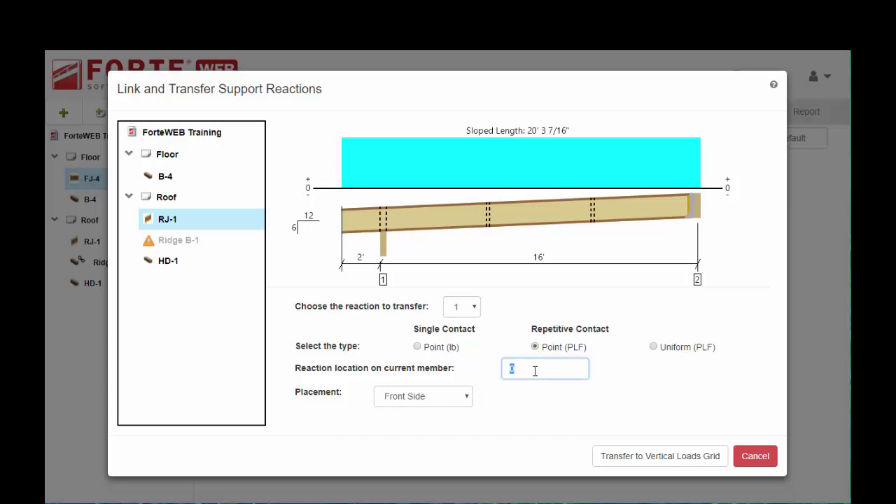
type("1 3/4\"")
left_click(467, 399)
left_click(403, 413)
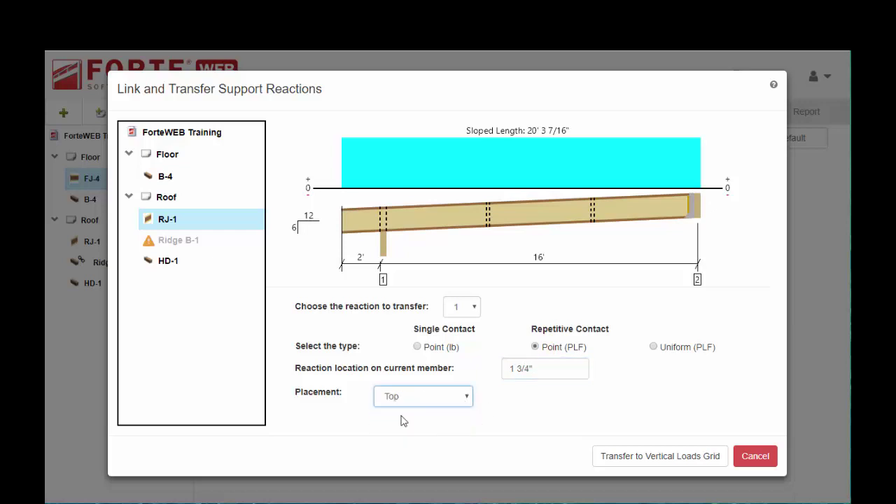
- Transfer the linked RJ-1 point load (170.0 dead, 406.0 snow) to FJ-4 and delete the old 150/400 Load 3
left_click(638, 459)
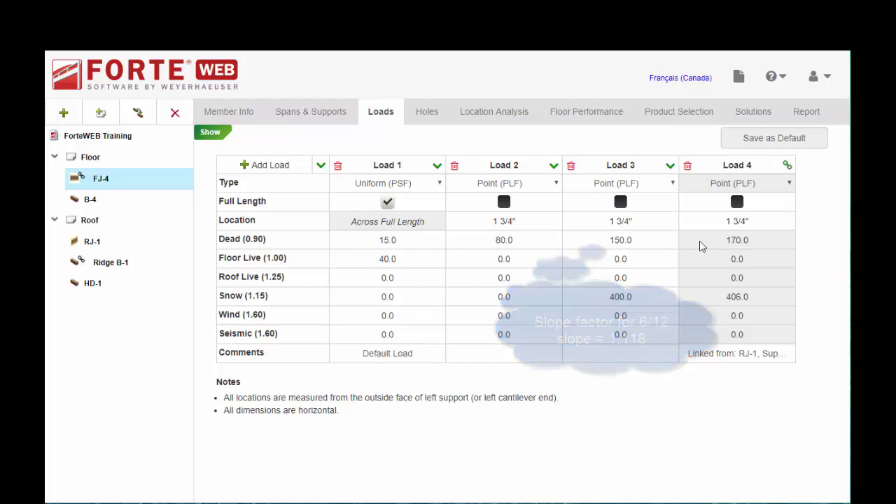
left_click(572, 166)
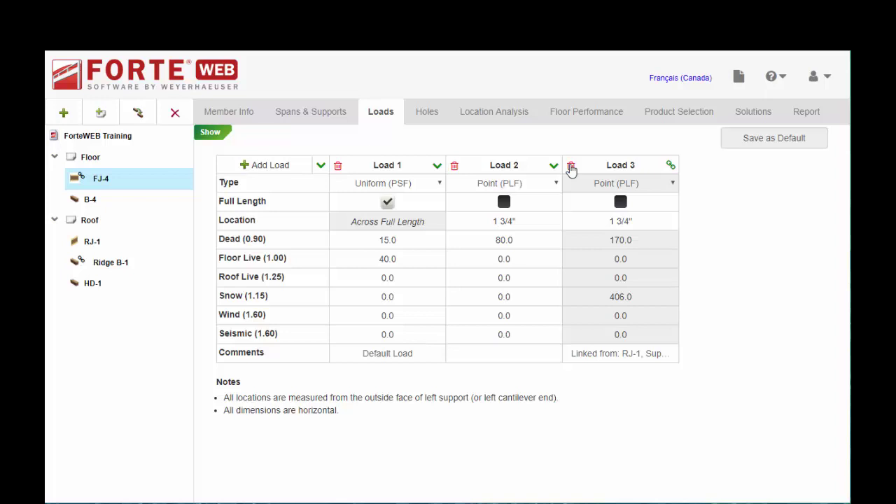
- Change RJ-1's uniform snow load from 40.0 to 50.0 psf, leaving dead at 15.0 psf
left_click(99, 245)
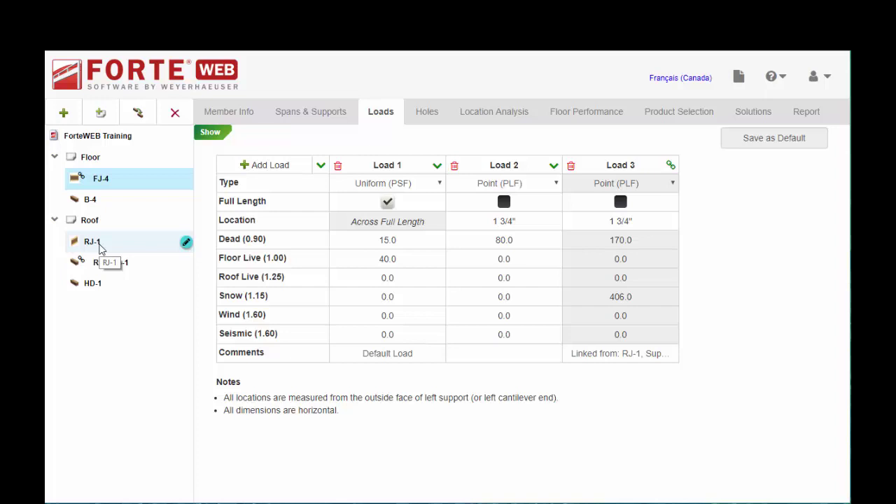
left_click(92, 242)
left_click(98, 245)
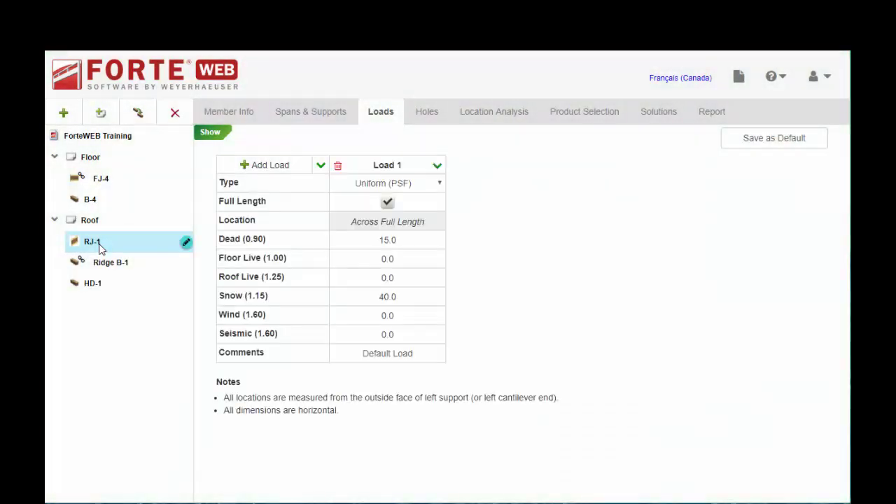
left_click(342, 296)
type("50")
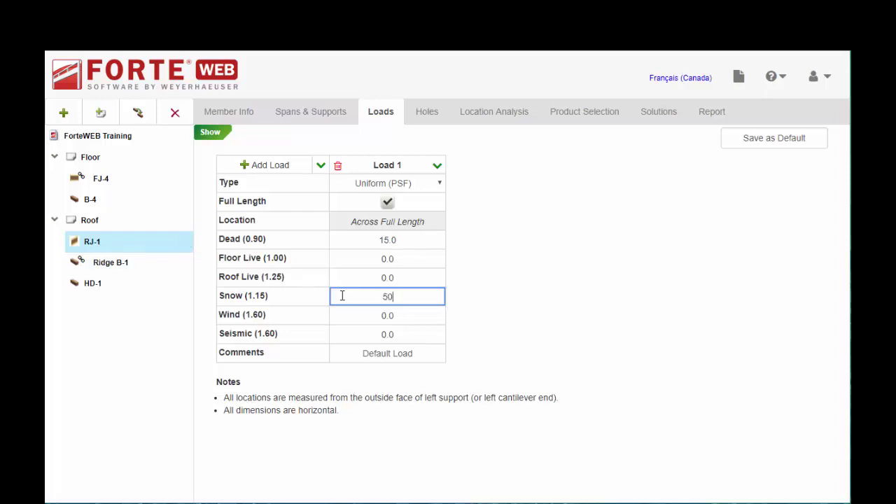
left_click(348, 331)
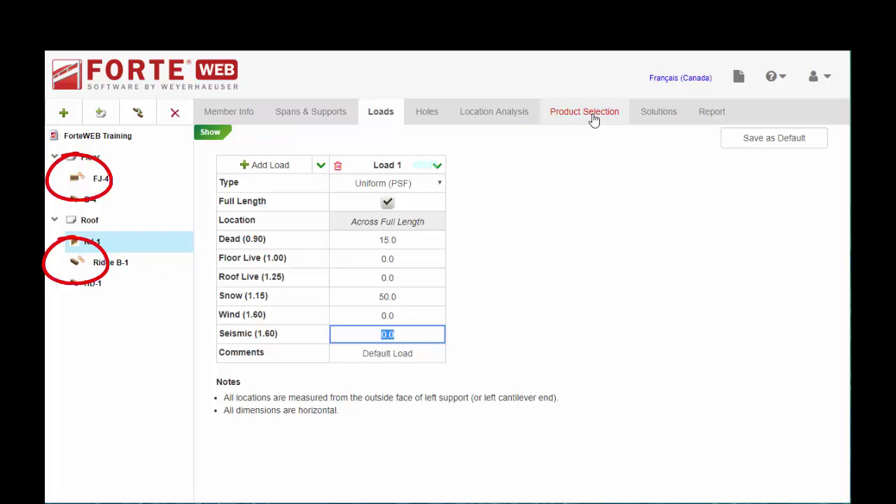
- Pick the 9 1/2" TJI 110 at 16" OC solution so RJ-1 passes with moment at 93%
left_click(653, 116)
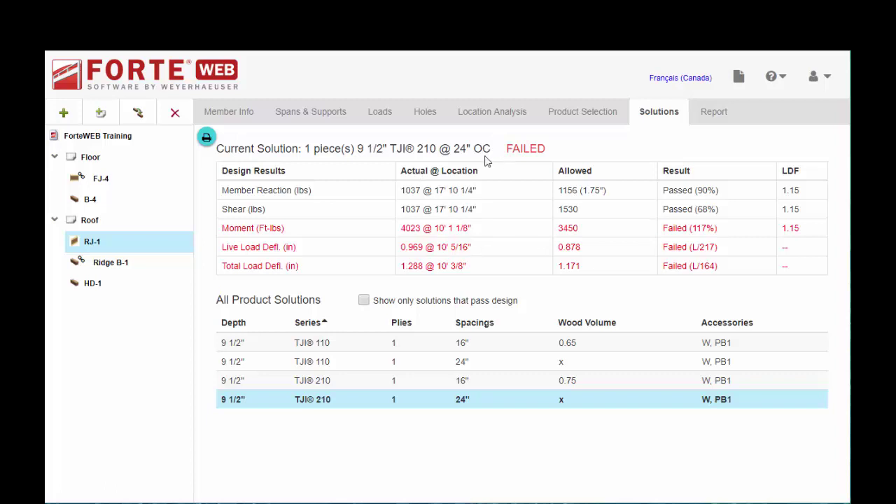
left_click(499, 351)
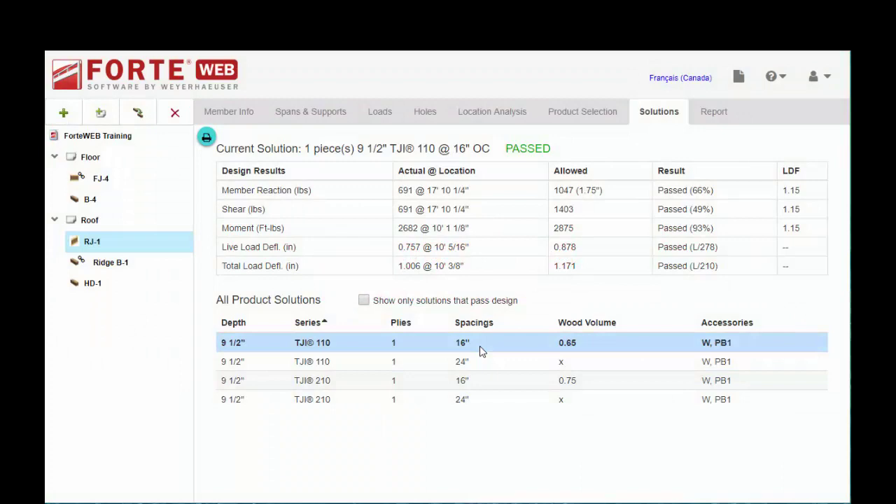
- Display FJ-4's loads to see the linked RJ-1 point load at 170.0 dead and 507.5 snow
left_click(105, 184)
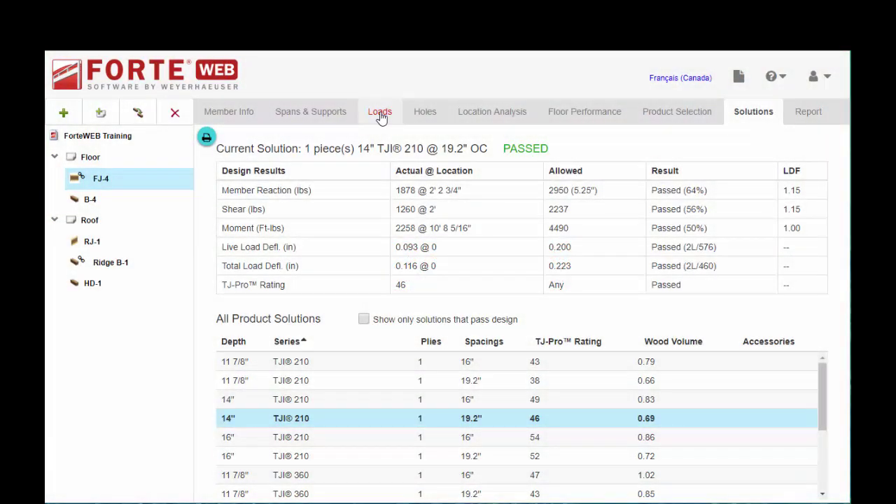
left_click(380, 113)
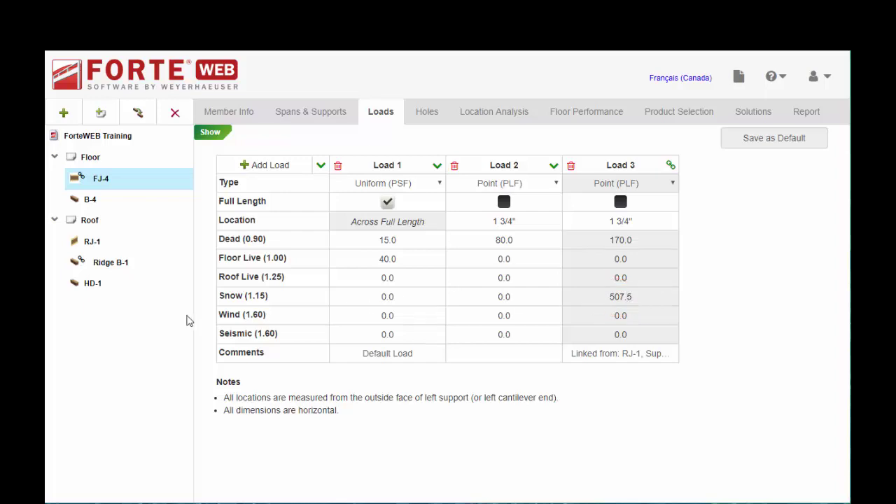
- Review Ridge B-1's two linked RJ-1 loads, now 403.5 snow each, and their link settings
left_click(106, 264)
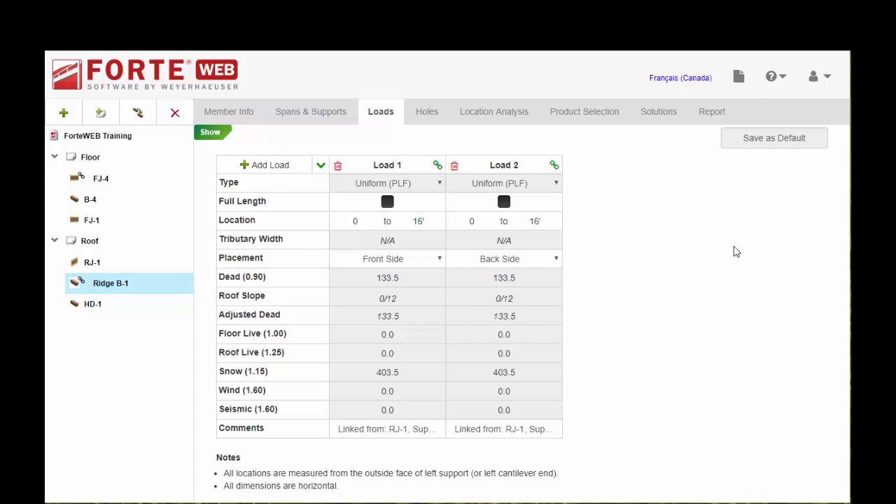
left_click(554, 167)
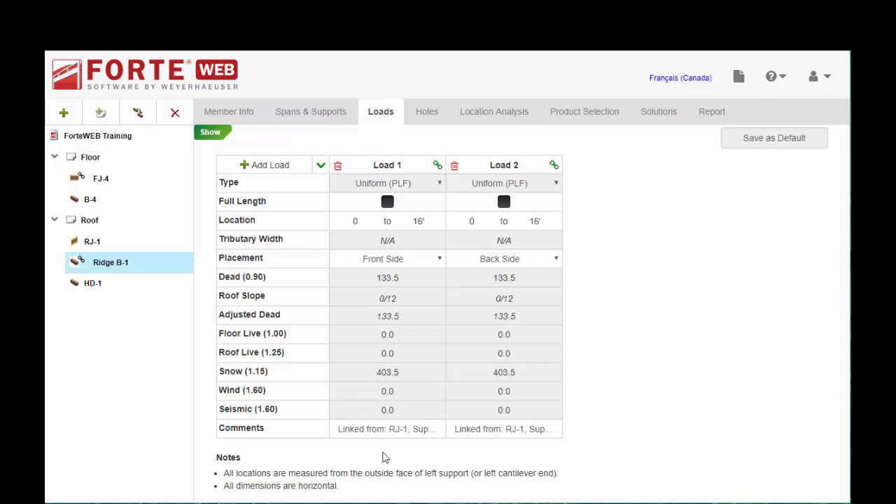
mouse_move(403, 429)
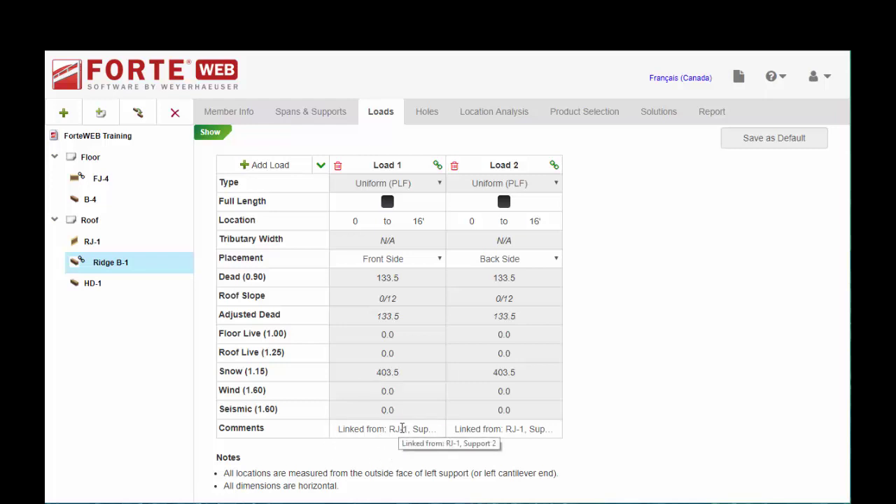